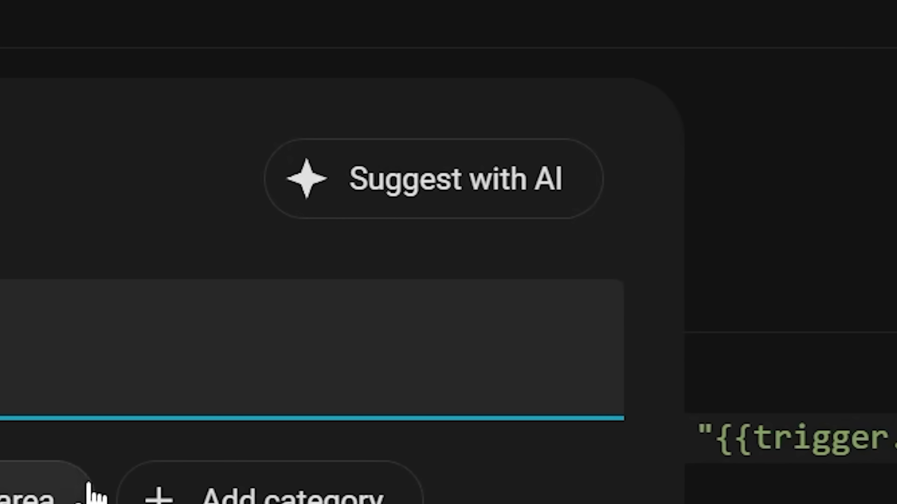
Step: Use Suggest with AI in the Save dialog to generate the automation's name
click(506, 208)
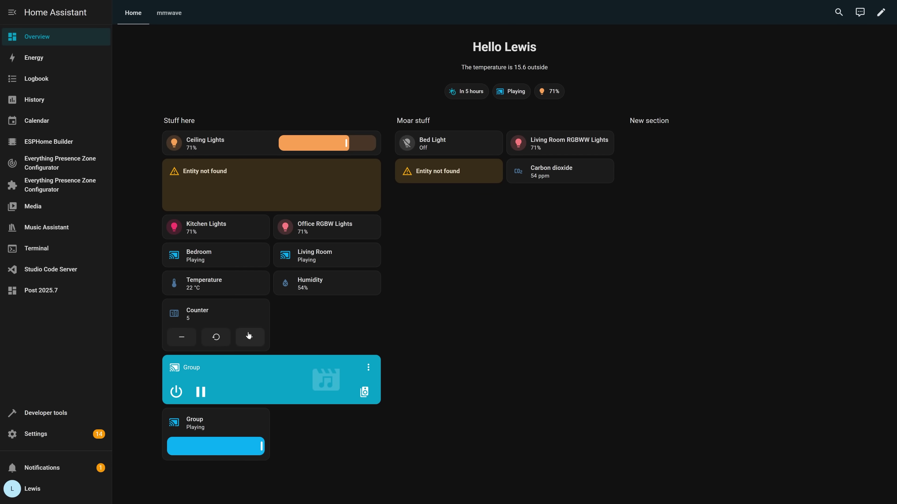
Step: Under System > General AI suggestions, choose OpenAI AI Task for data generation tasks
click(73, 436)
scroll(411, 436, down, 3)
click(412, 429)
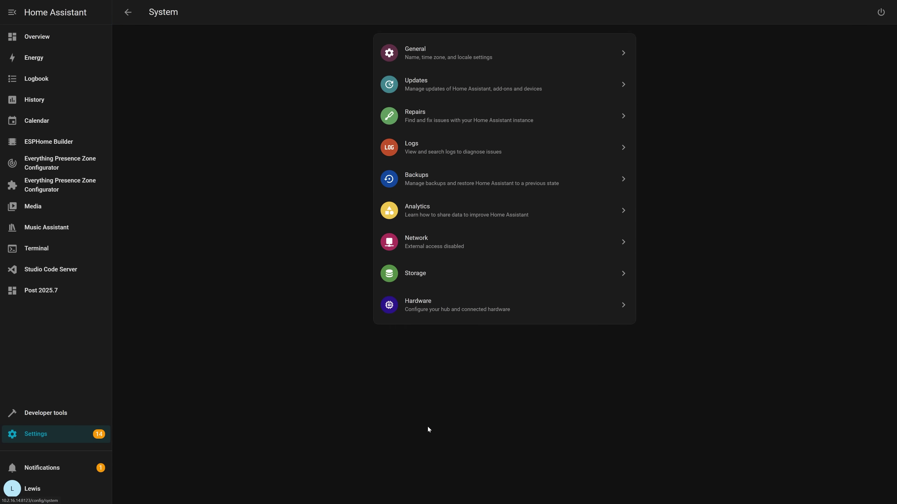
click(456, 57)
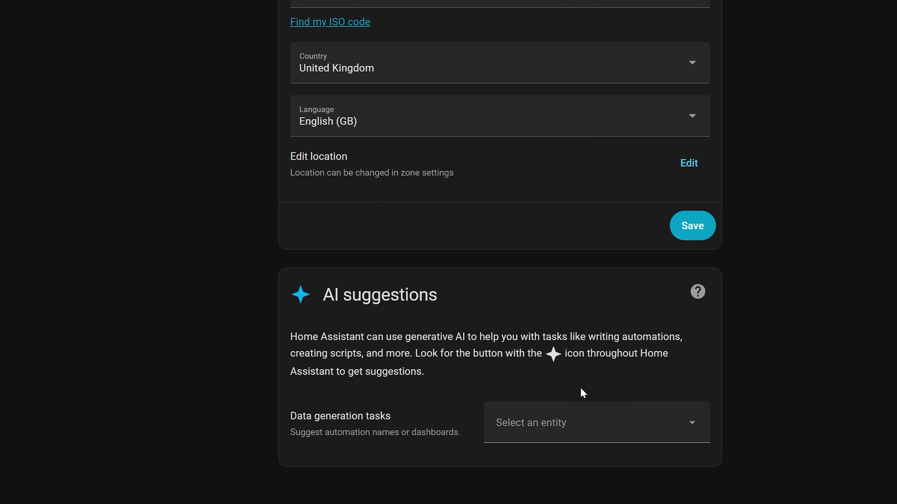
click(650, 437)
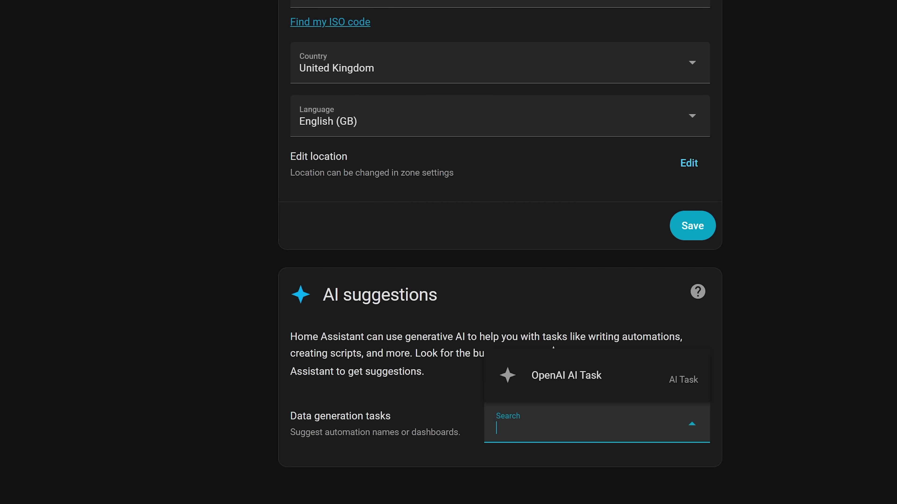
click(607, 389)
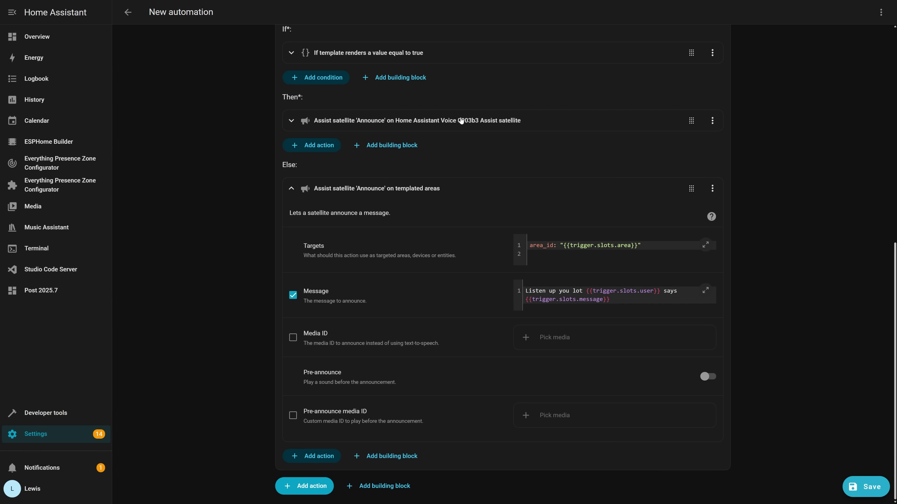
Step: Save the new automation with the AI-suggested name 'Broadcast to area' and matching description
click(461, 121)
click(460, 123)
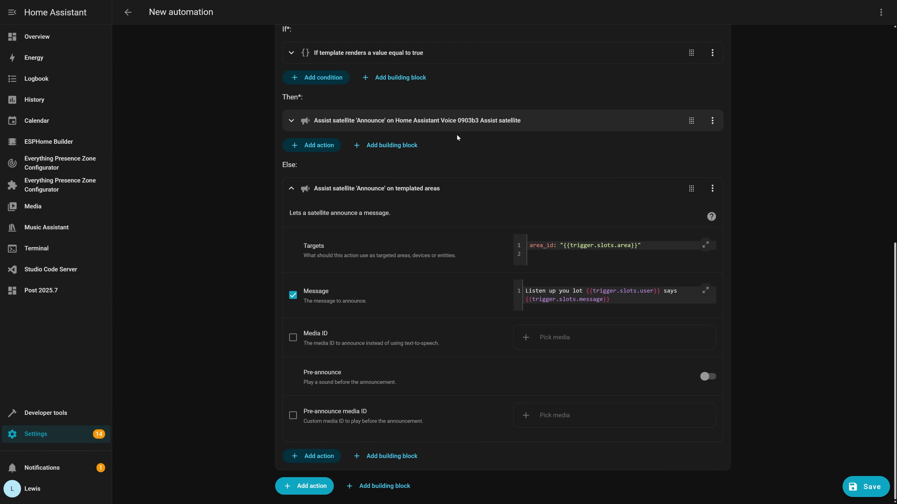
click(861, 479)
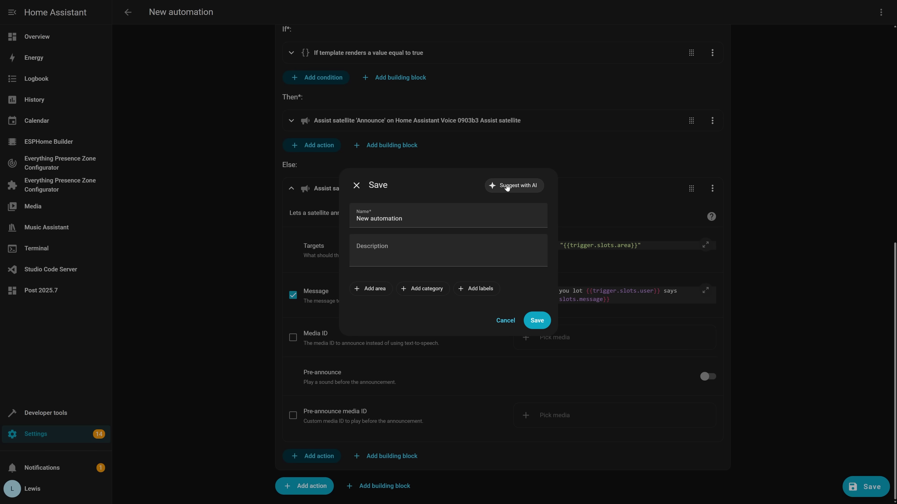
click(507, 188)
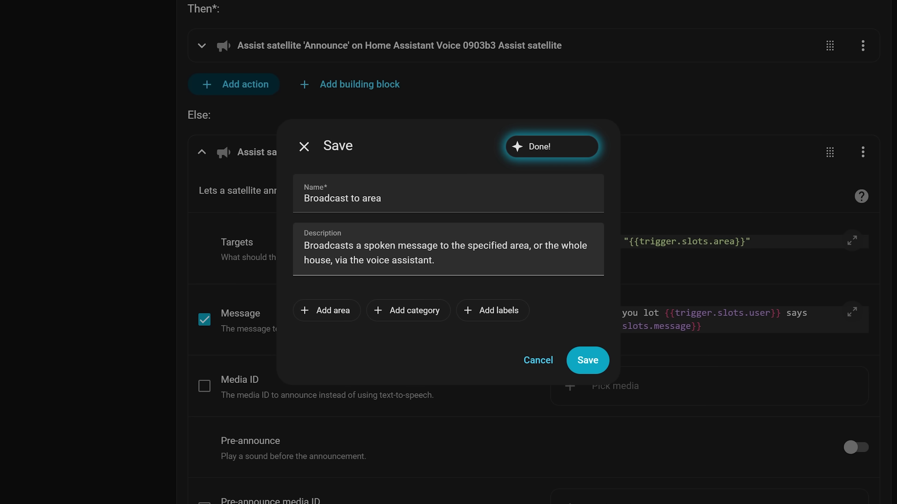
click(435, 261)
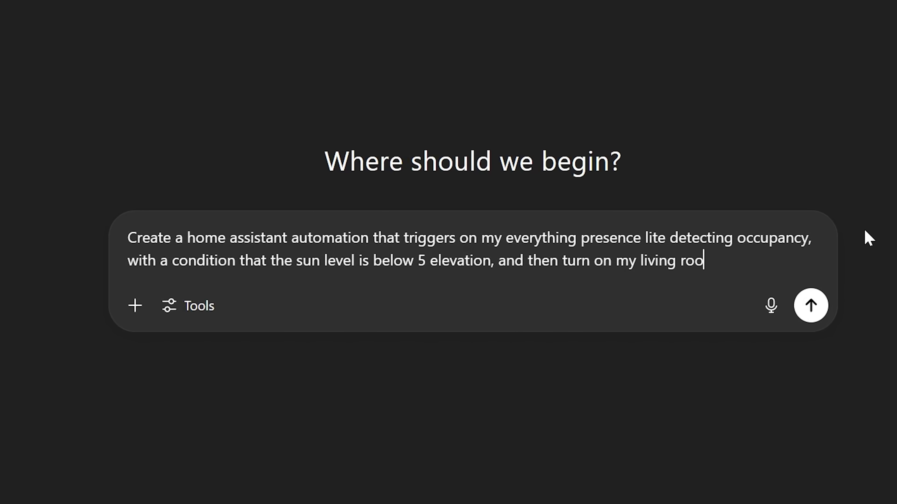
Step: Finish the living room light automation prompt and send it to ChatGPT
text(m light)
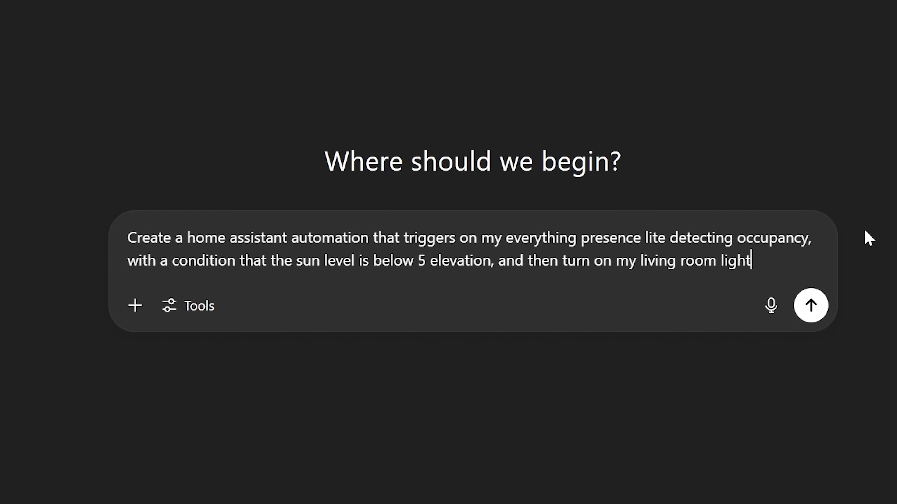
key(Return)
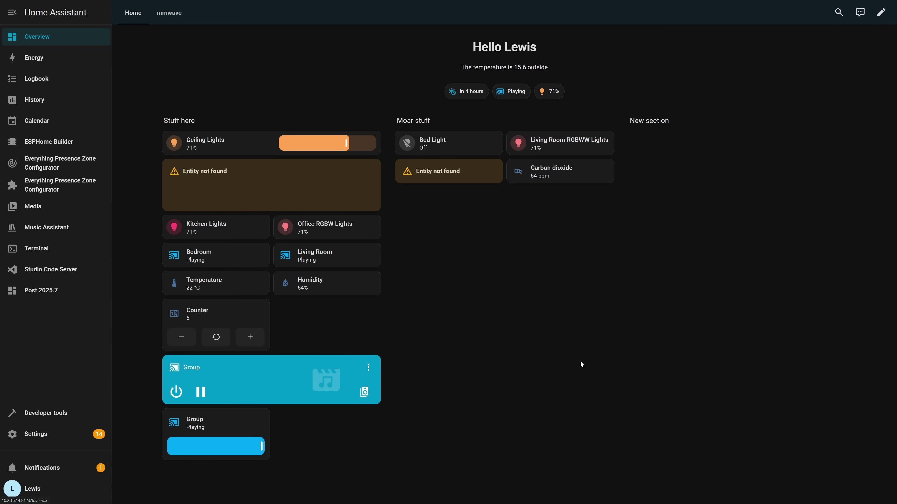
Step: In Developer tools Actions, pick Generate data and name the task 'People counter'
click(70, 415)
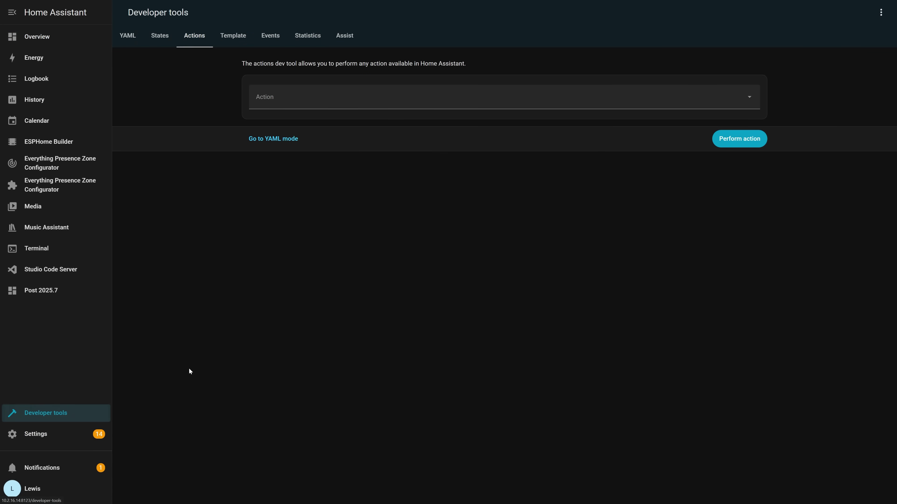
click(322, 106)
text(gener)
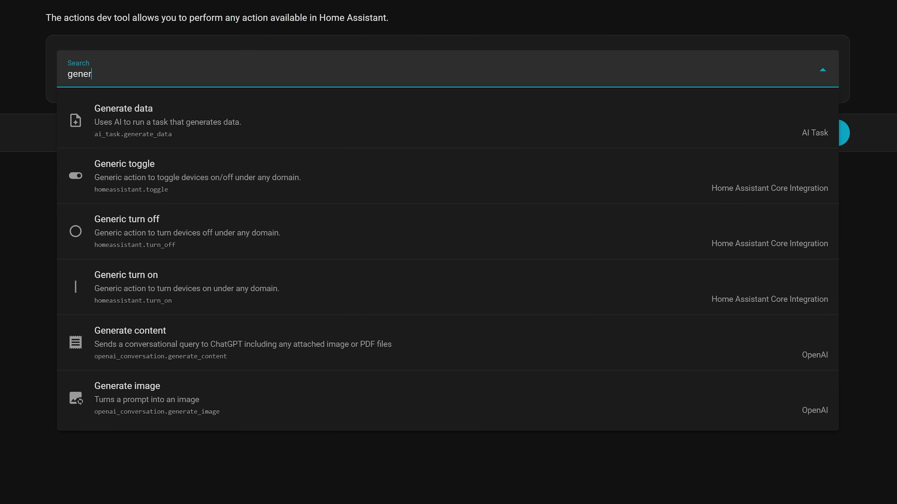
click(349, 128)
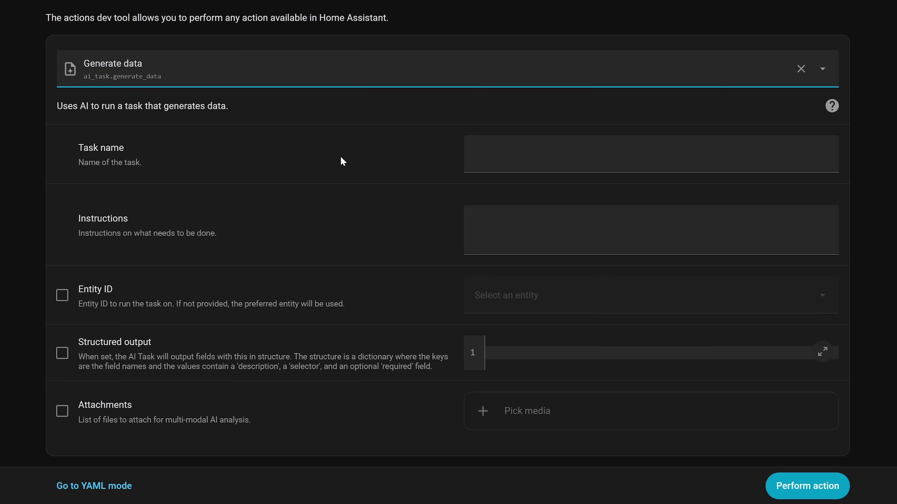
click(475, 153)
text(People counter)
key(Tab)
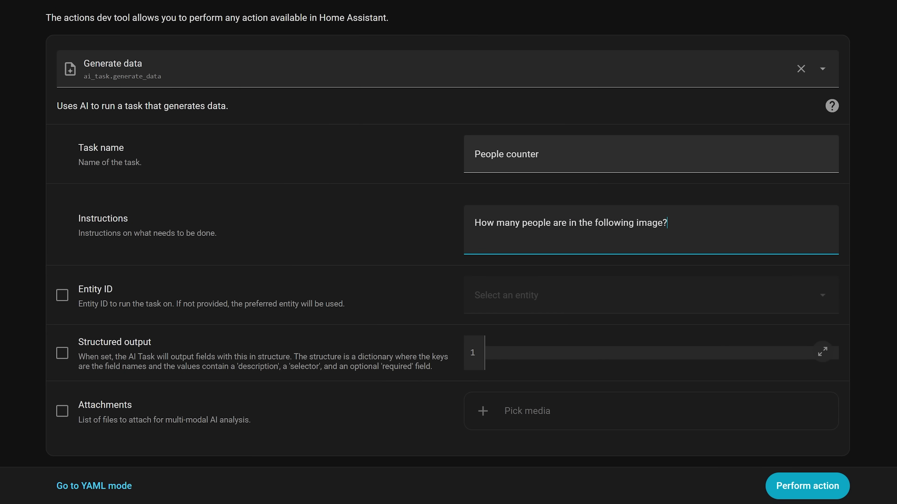
Step: Attach the Demo camera image and run the People counter task
click(62, 412)
click(542, 410)
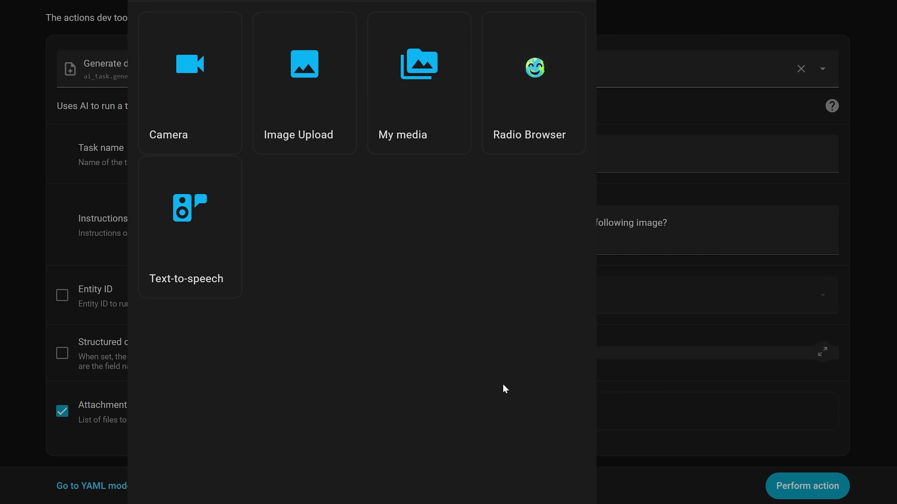
click(216, 93)
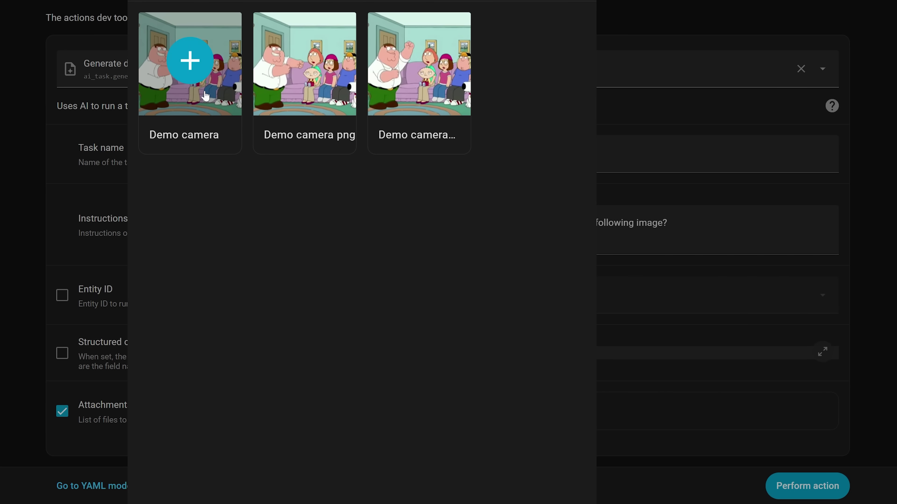
click(238, 118)
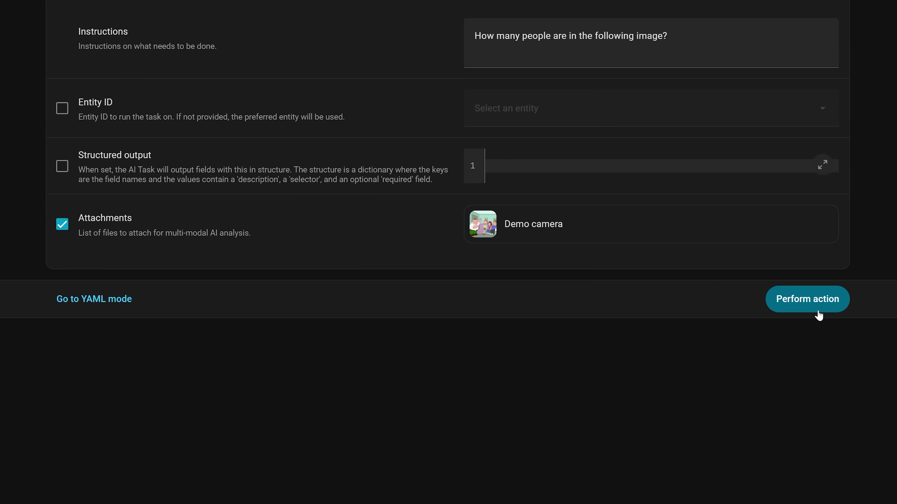
click(817, 311)
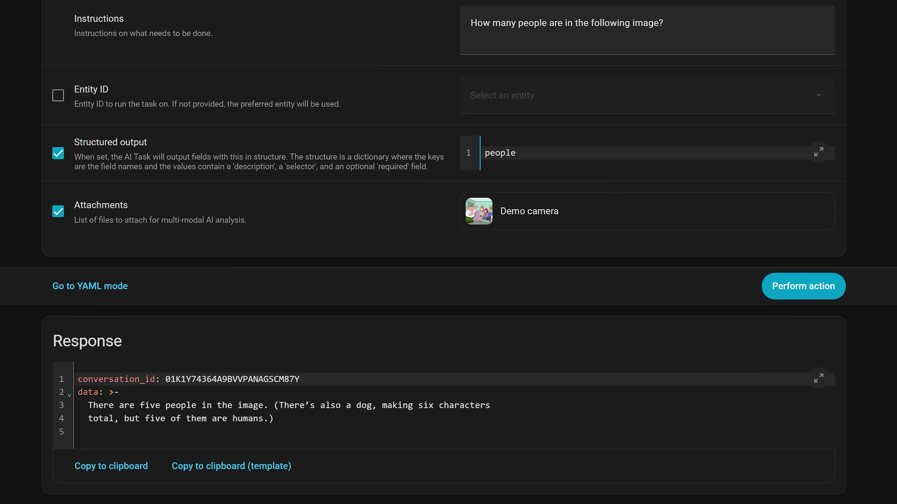
Step: Add a 'people' structured output with a number selector and run the task again
key(Return)
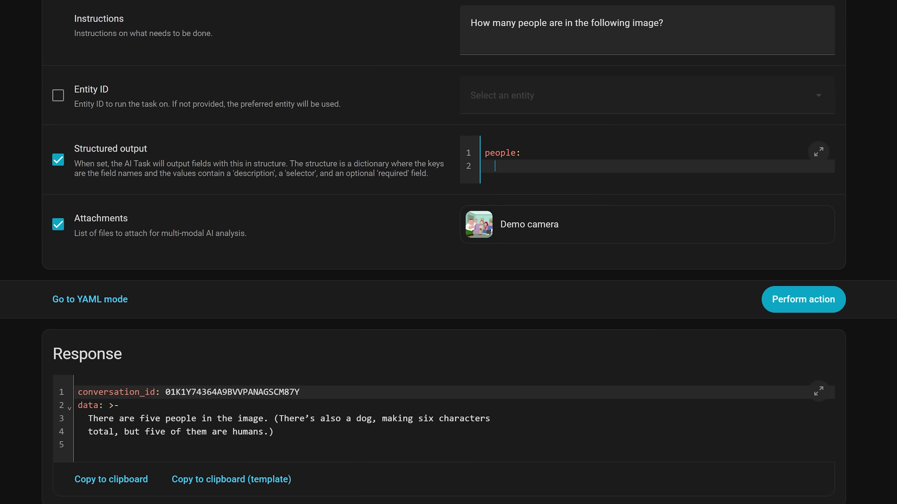
key(Return)
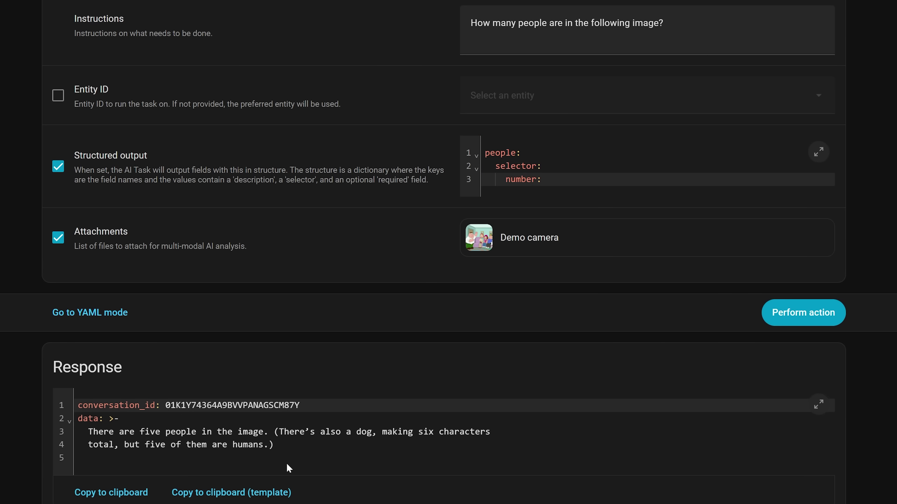
drag(155, 424, 106, 406)
click(150, 425)
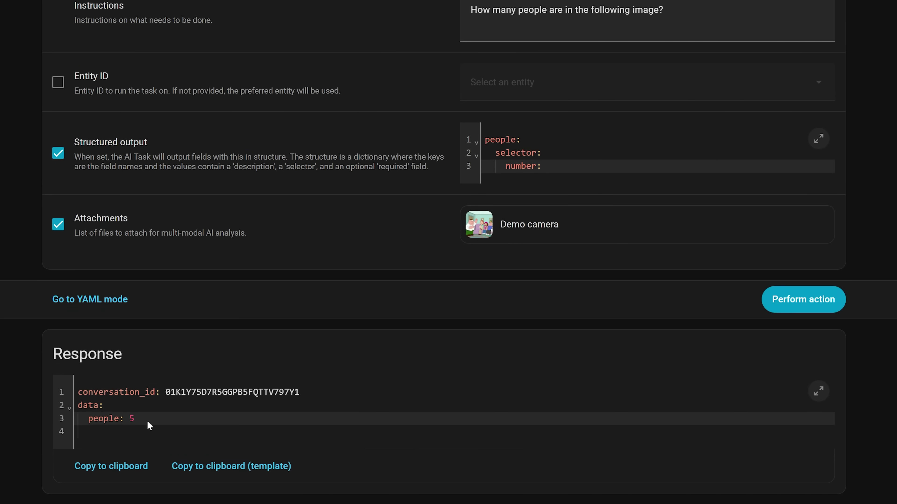
click(171, 435)
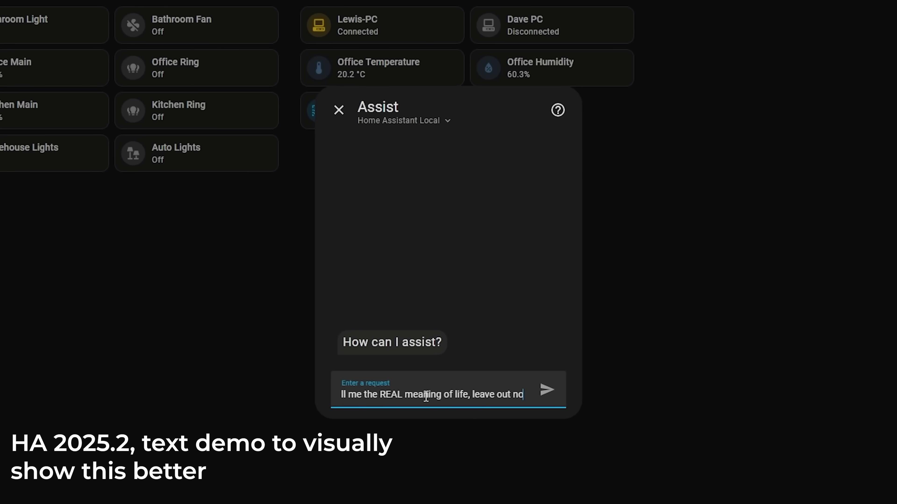
Step: Send Assist the detailed meaning-of-life question and review its streamed reply
key(Return)
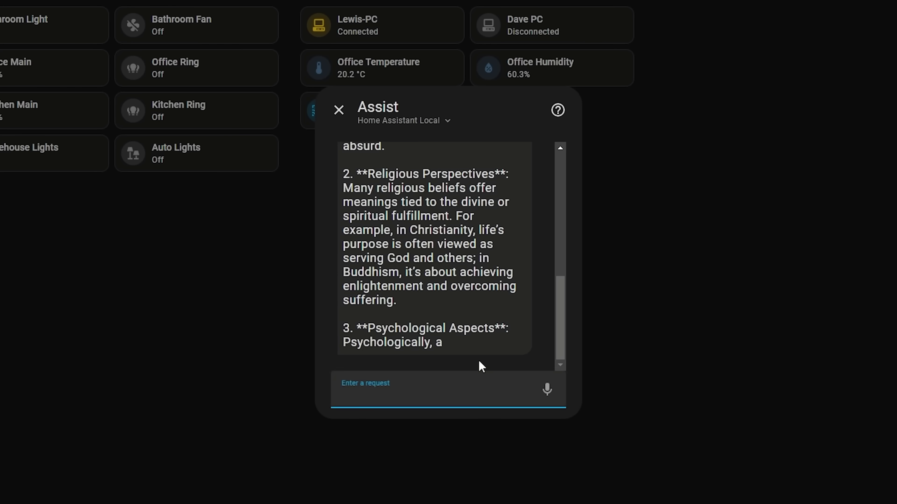
scroll(488, 345, up, 10)
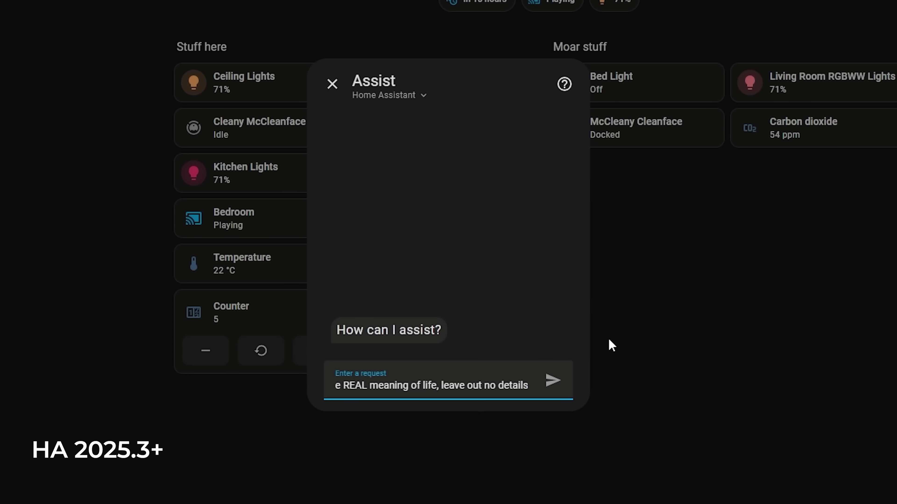
click(553, 381)
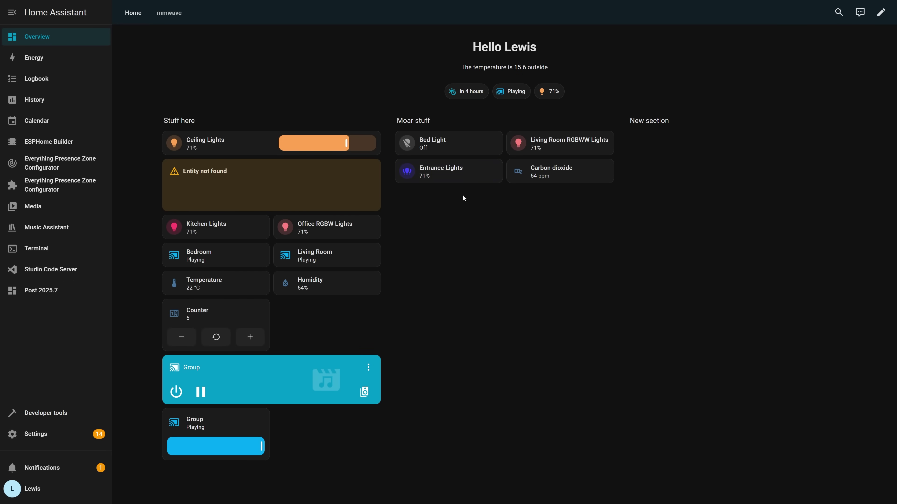
Step: Open the Ceiling Lights group and dim its member light to 38%
click(486, 150)
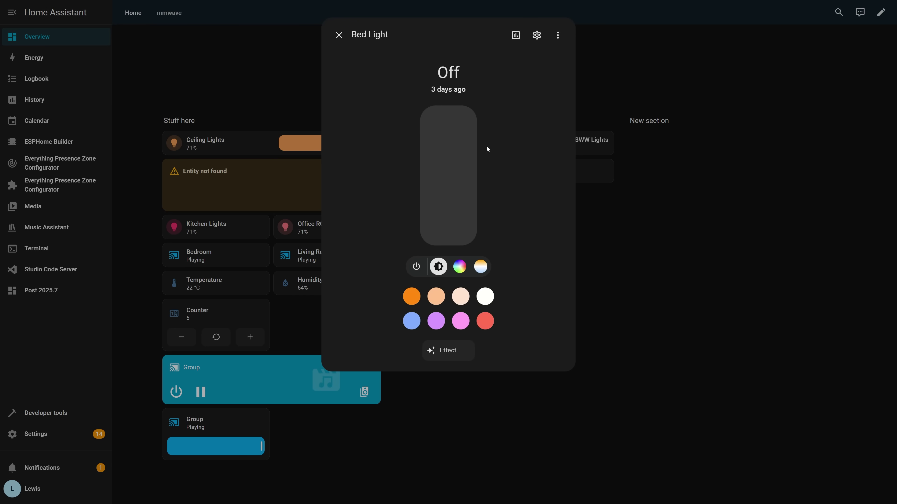
click(339, 37)
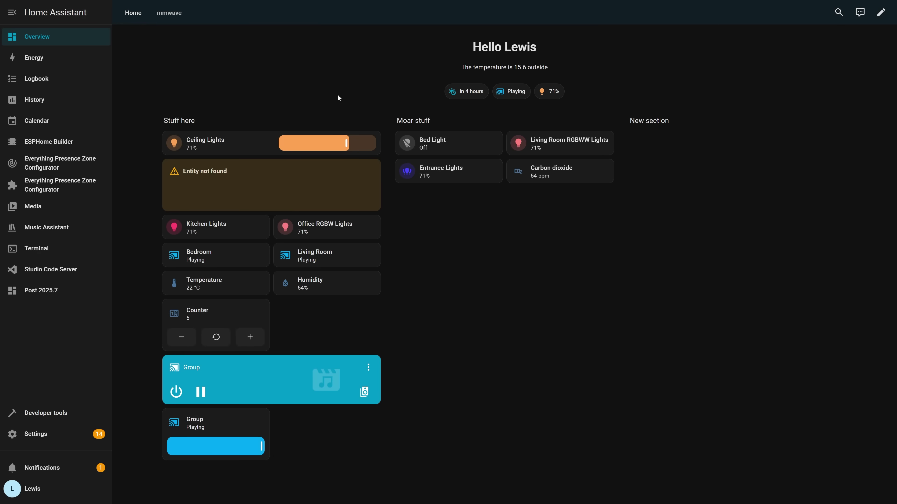
click(476, 177)
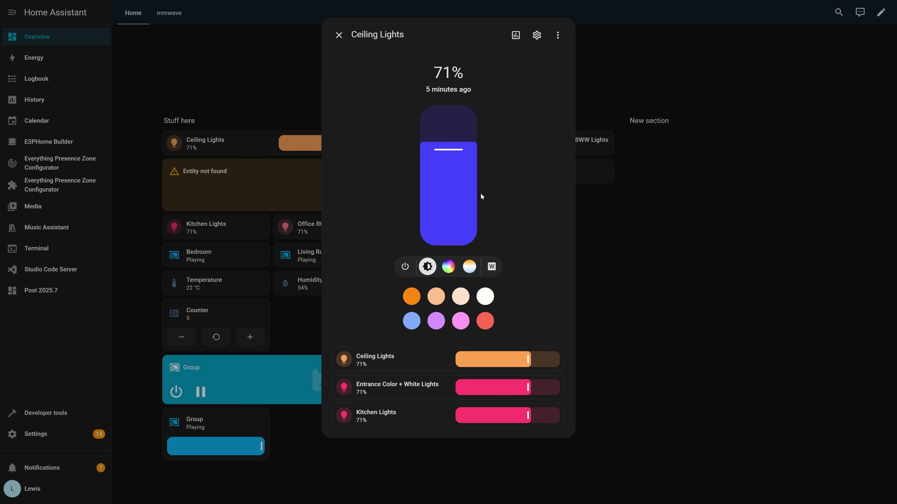
drag(524, 361, 495, 364)
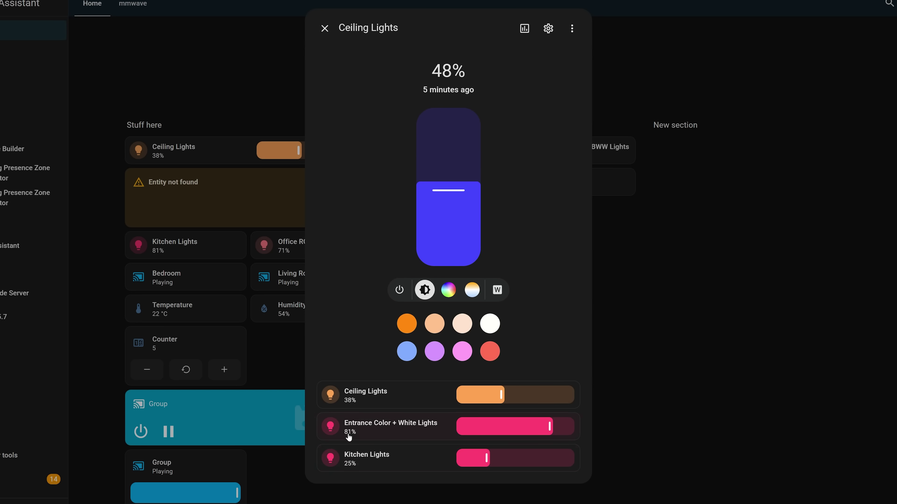
Step: Turn the Entrance light peach, the whole group white, then the Entrance light red
click(397, 430)
click(435, 324)
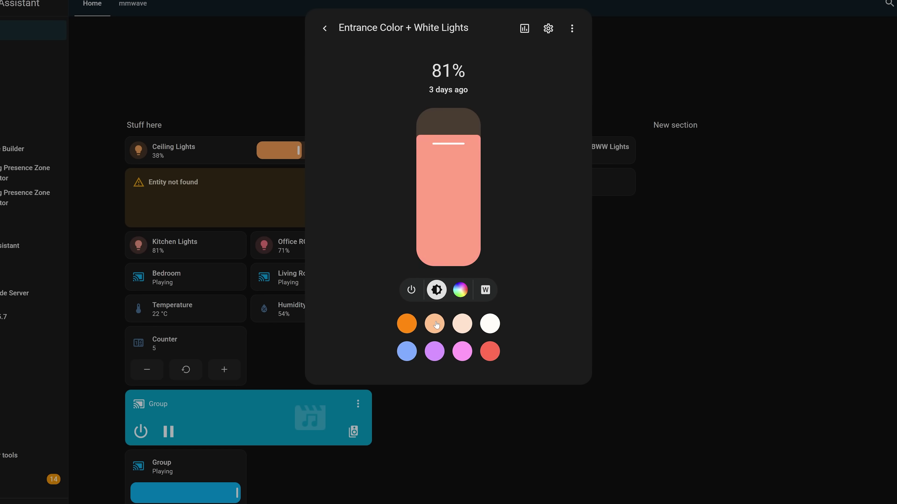
click(325, 29)
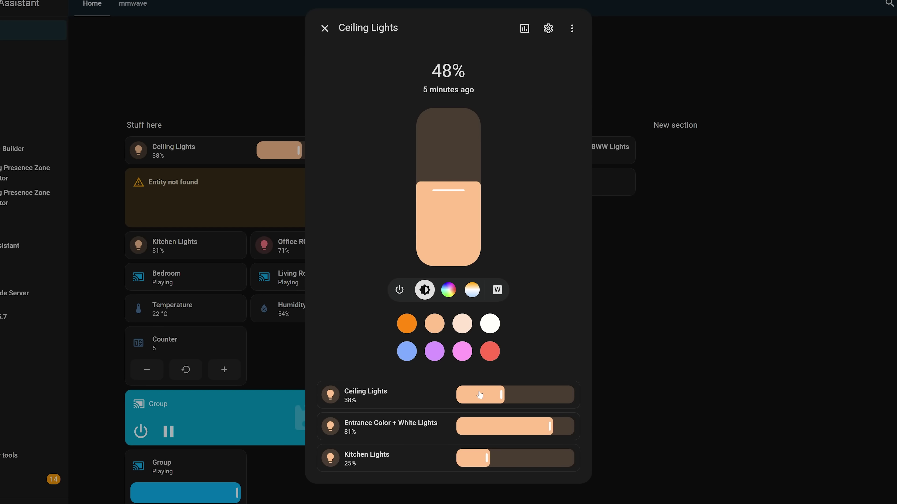
click(490, 323)
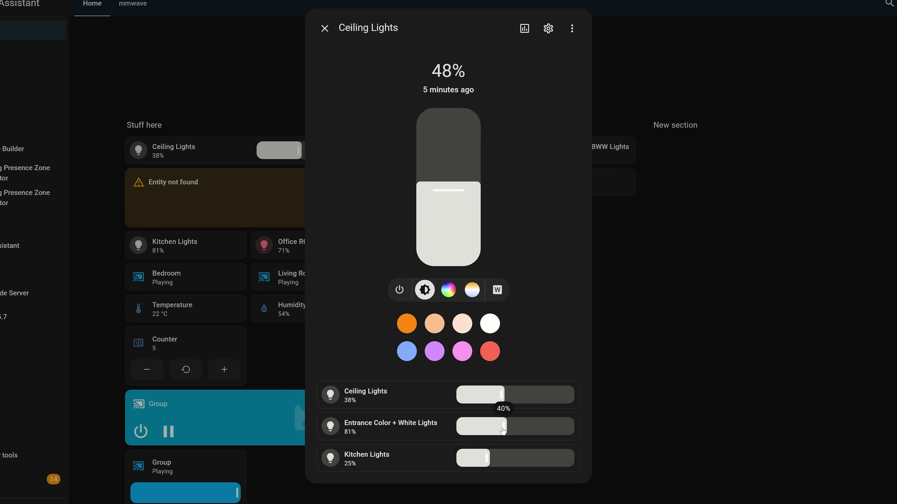
click(400, 431)
click(490, 351)
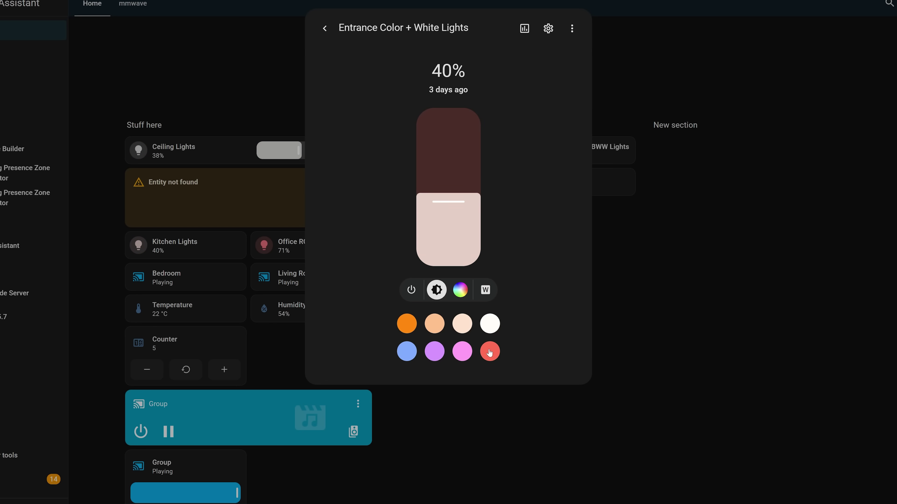
click(324, 29)
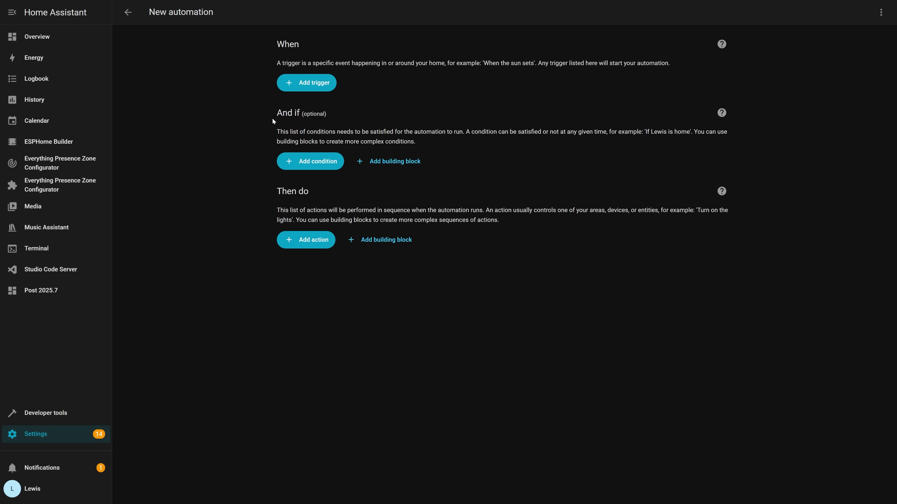
Step: Add a Time trigger limited to Monday, Tuesday, Thursday and Friday
click(309, 80)
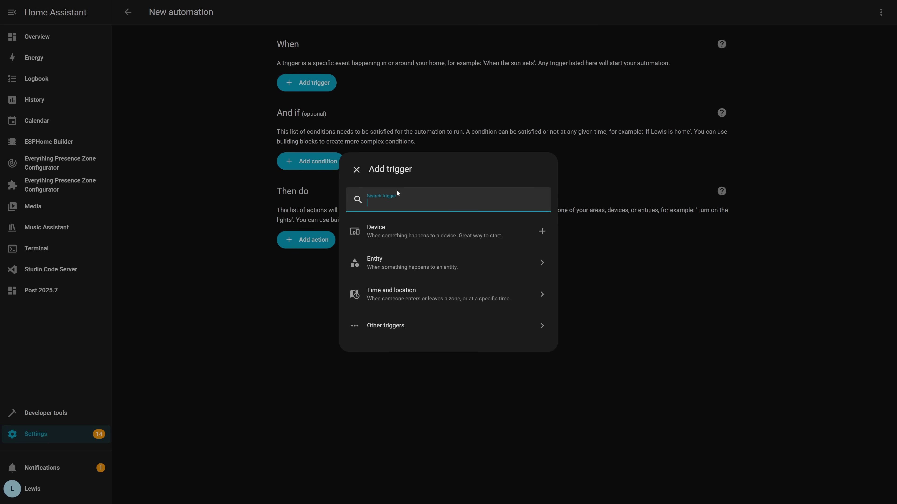
text(time)
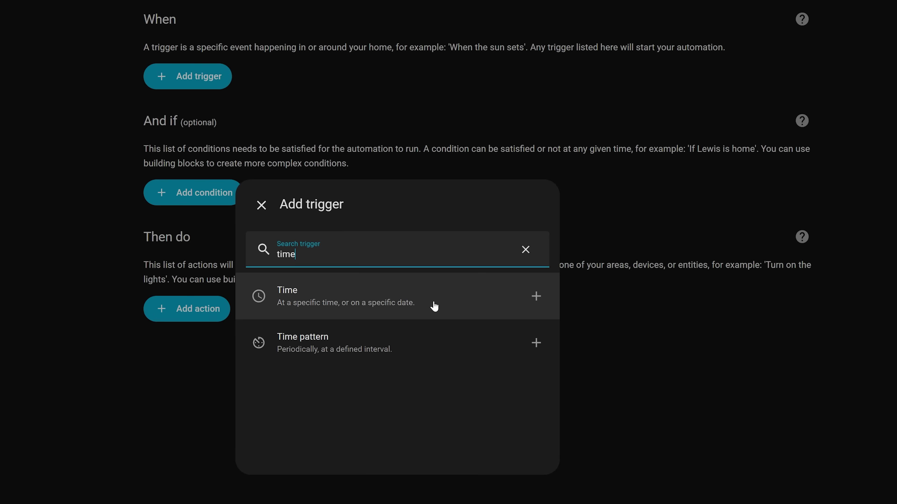
click(434, 307)
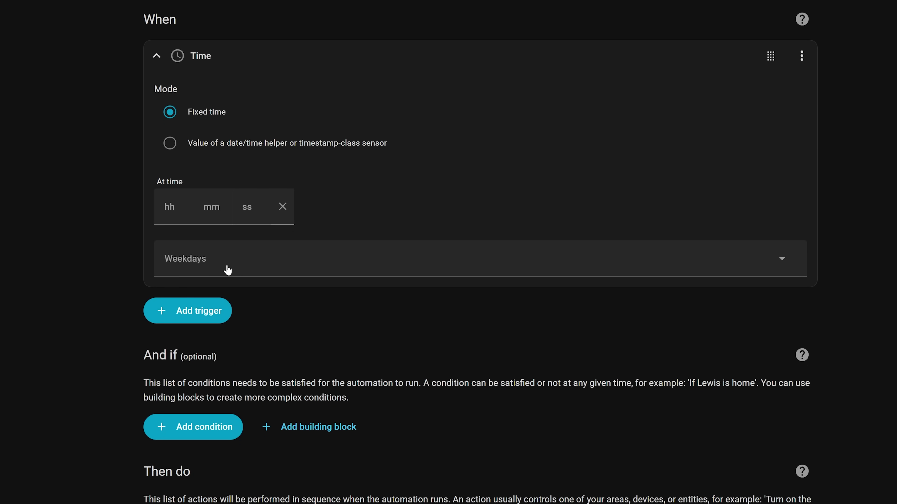
click(249, 262)
click(180, 305)
click(181, 351)
click(184, 448)
click(180, 492)
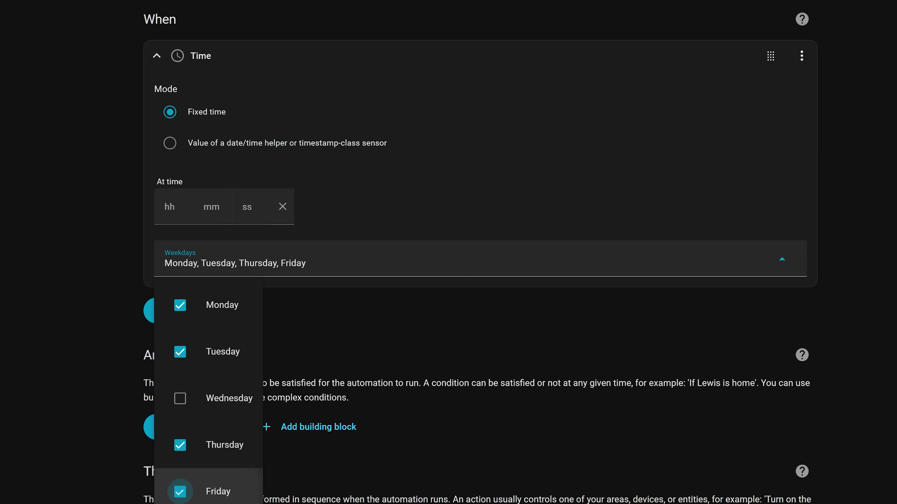
key(Escape)
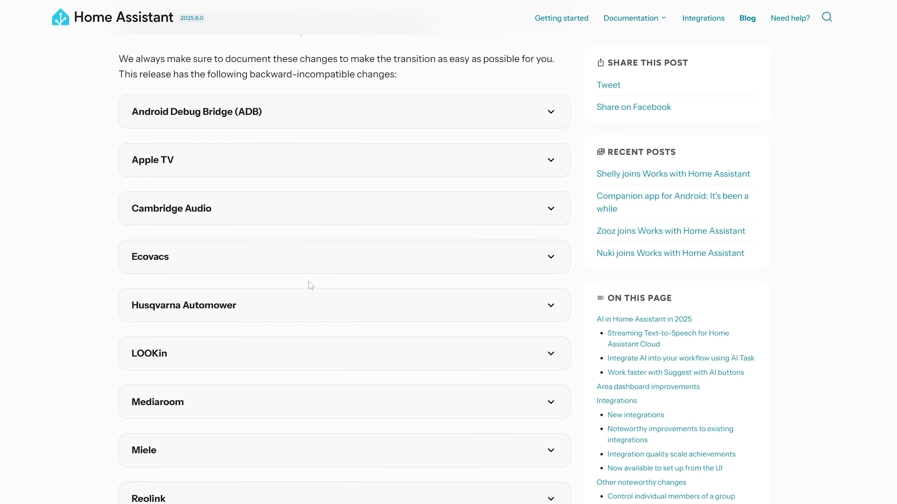
Step: Expand the ADB, Apple TV, Cambridge Audio, Mediaroom and PlayStation 4 entries under backward-incompatible changes
scroll(318, 176, down, 1)
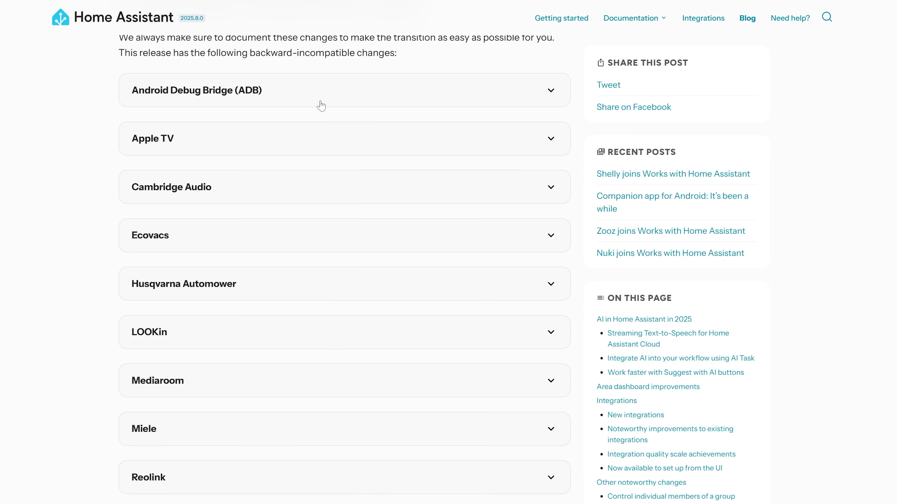
click(322, 100)
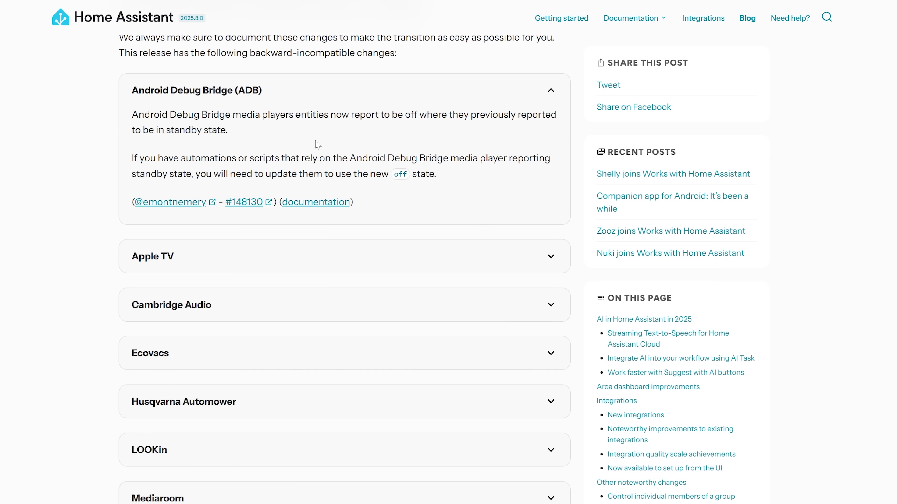
click(211, 262)
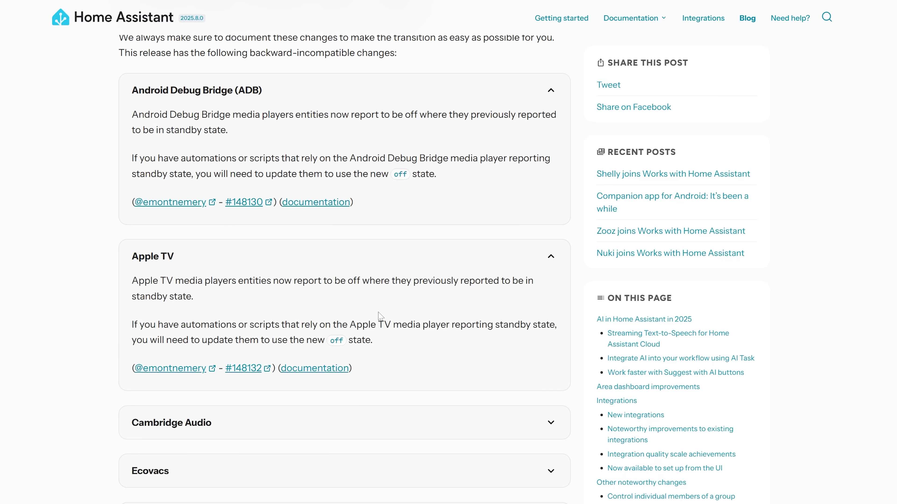
scroll(335, 334, down, 6)
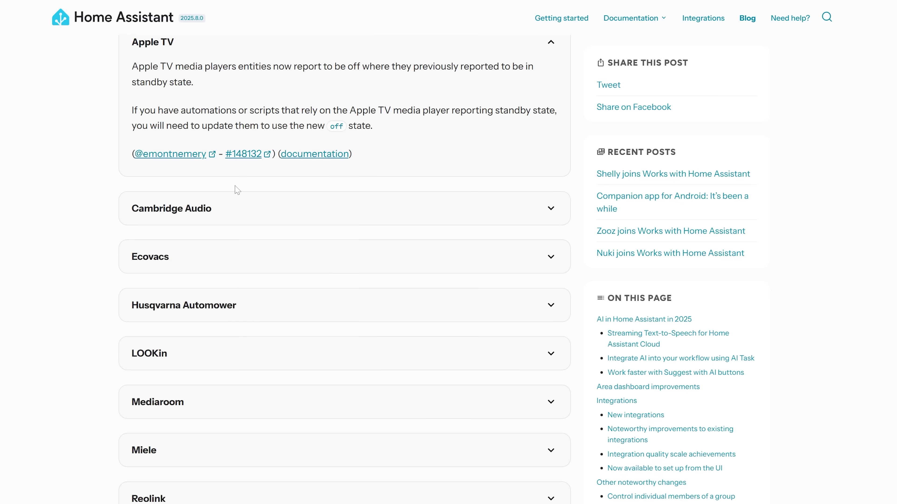
click(241, 211)
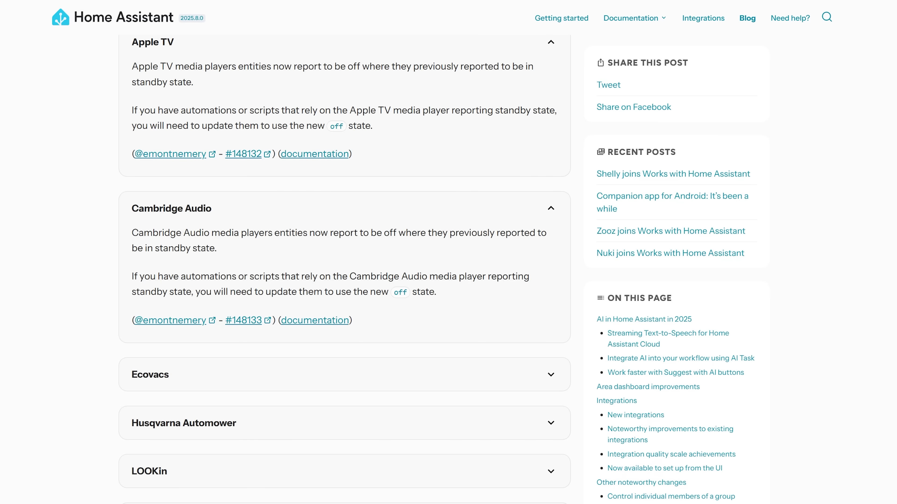
scroll(234, 280, down, 5)
click(262, 306)
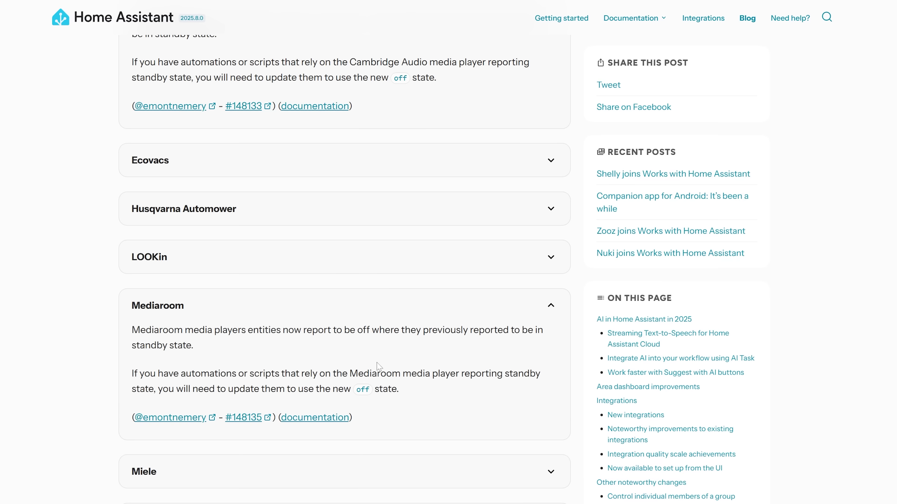
scroll(330, 363, down, 7)
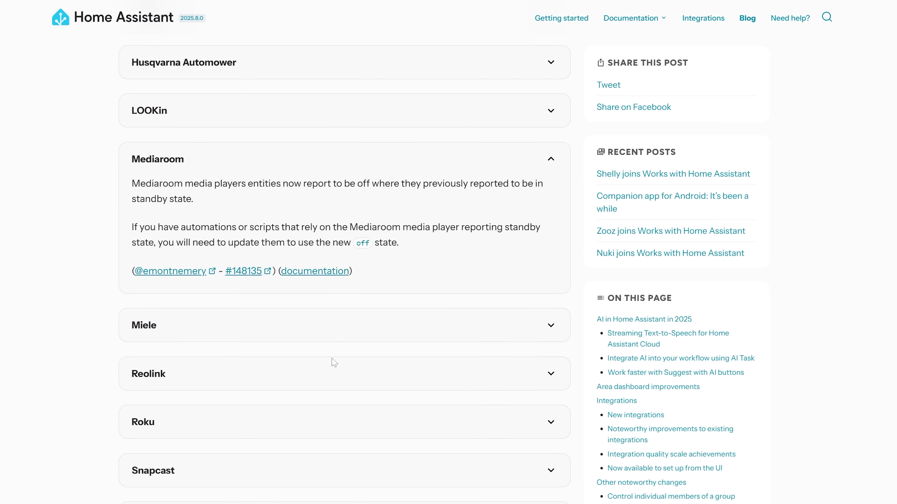
click(275, 399)
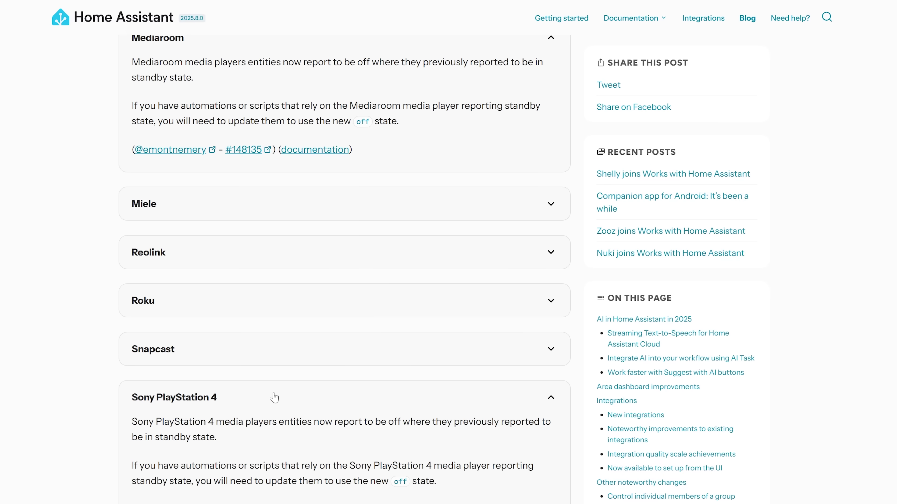
scroll(321, 424, down, 2)
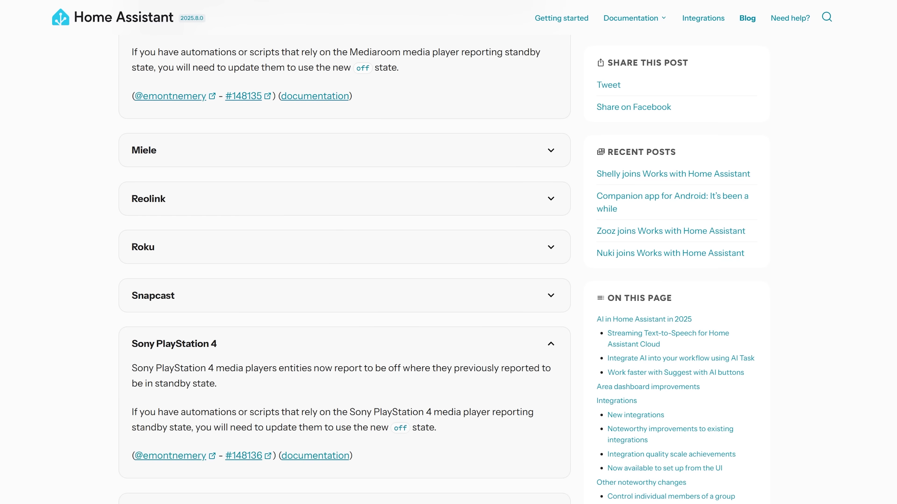